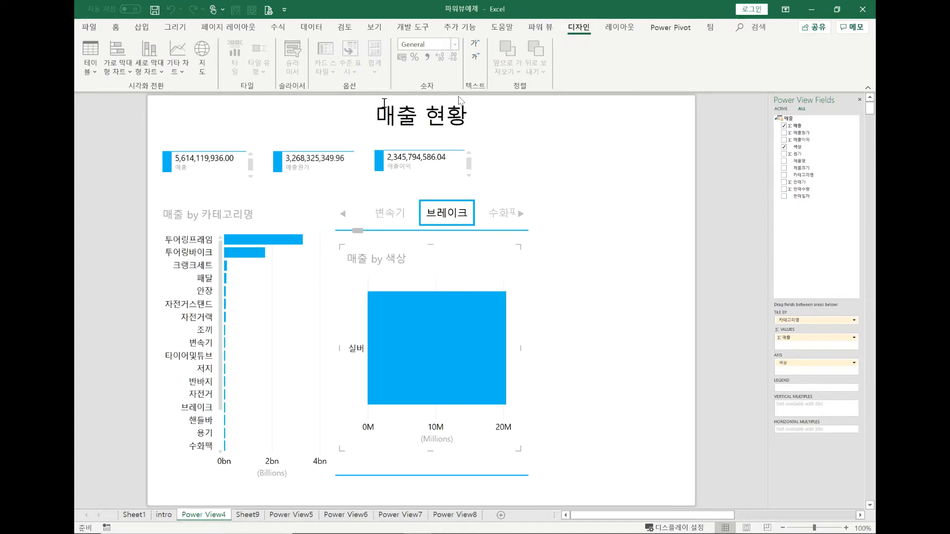
Show data labels on the 매출 by 카테고리명 bar chart and turn them back off.
left_click(263, 313)
left_click(620, 28)
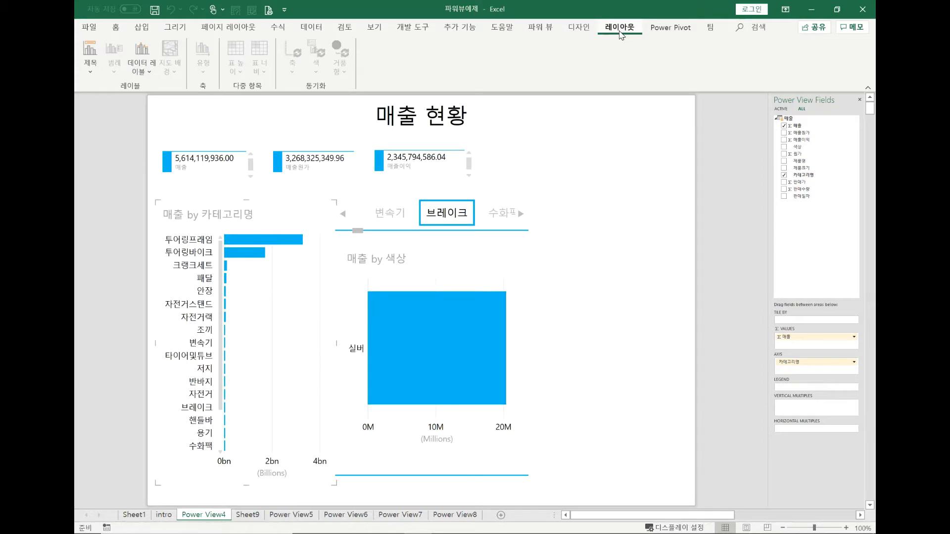
mouse_move(273, 275)
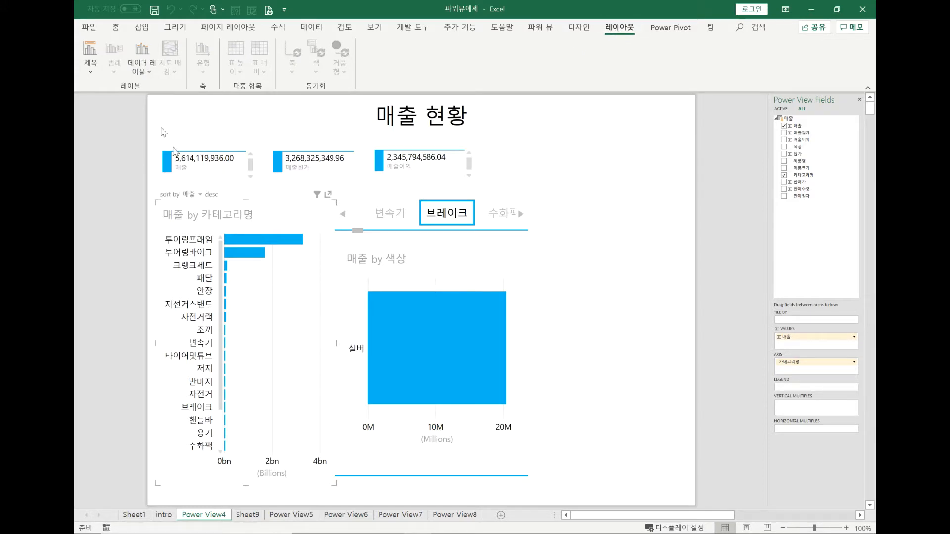
left_click(147, 76)
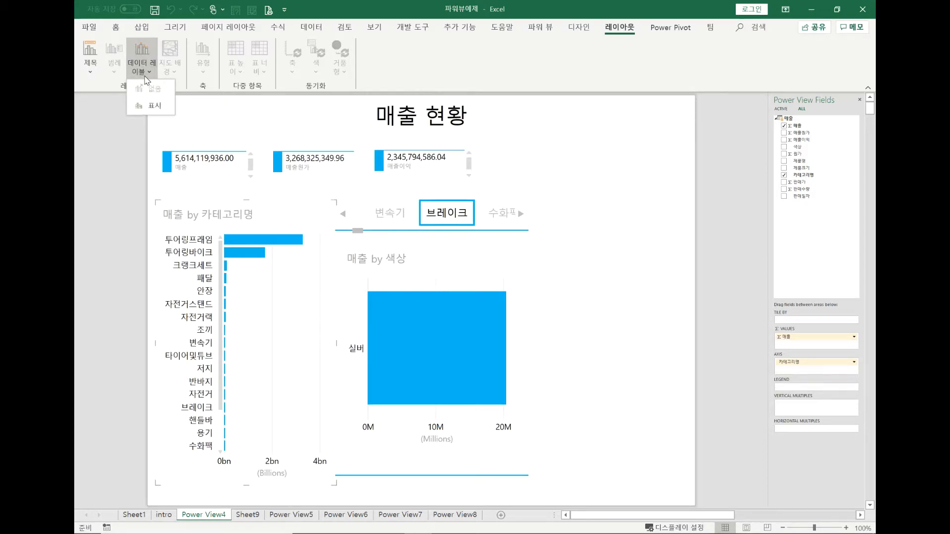
left_click(149, 106)
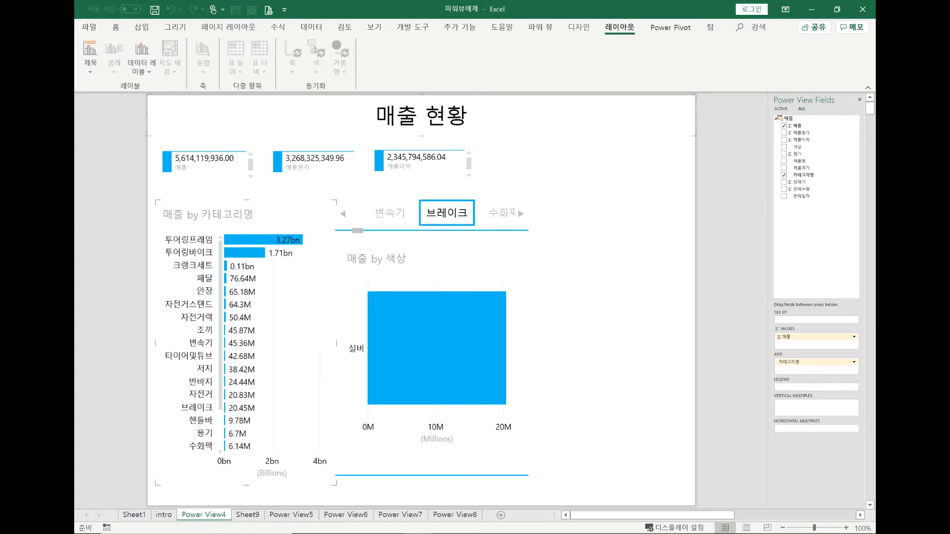
left_click(142, 66)
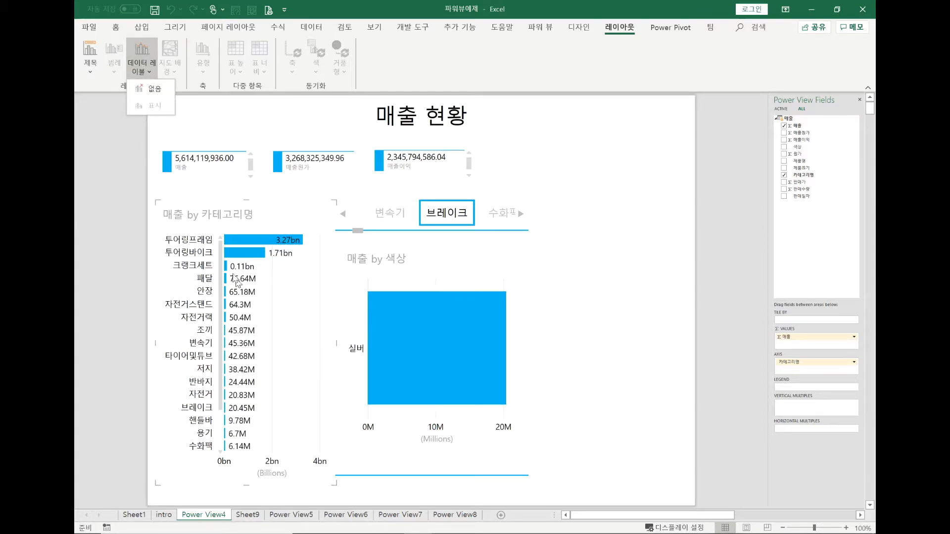
left_click(155, 89)
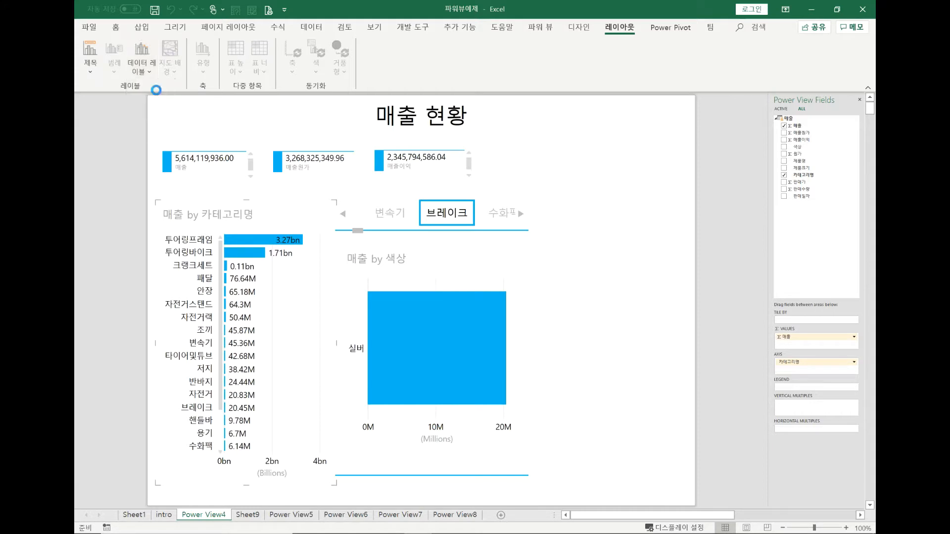
Hide the title of the 매출 by 카테고리명 bar chart and restore it above the chart.
left_click(92, 69)
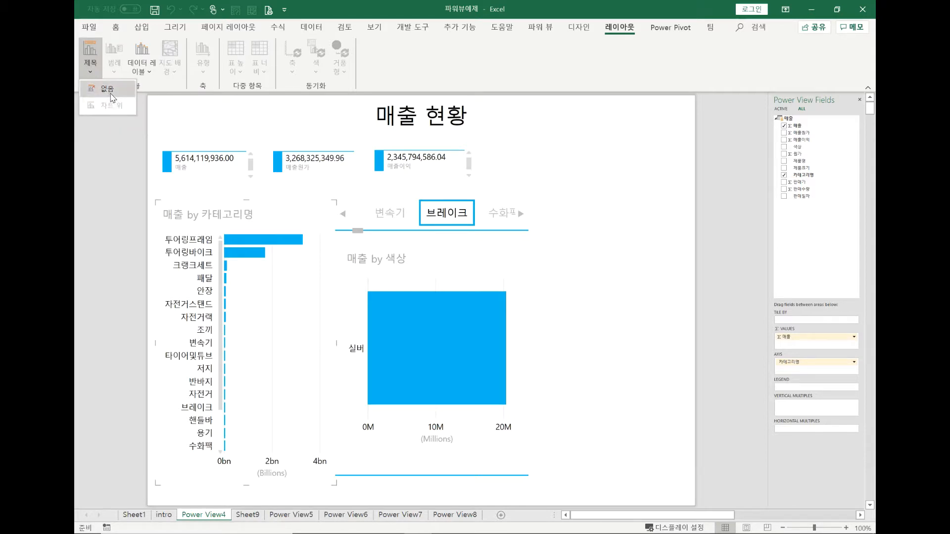
left_click(110, 89)
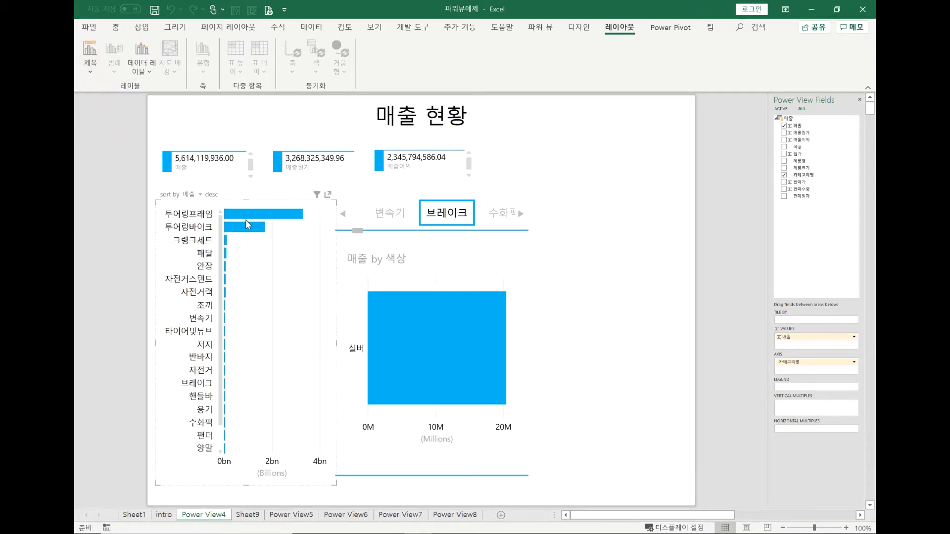
left_click(91, 79)
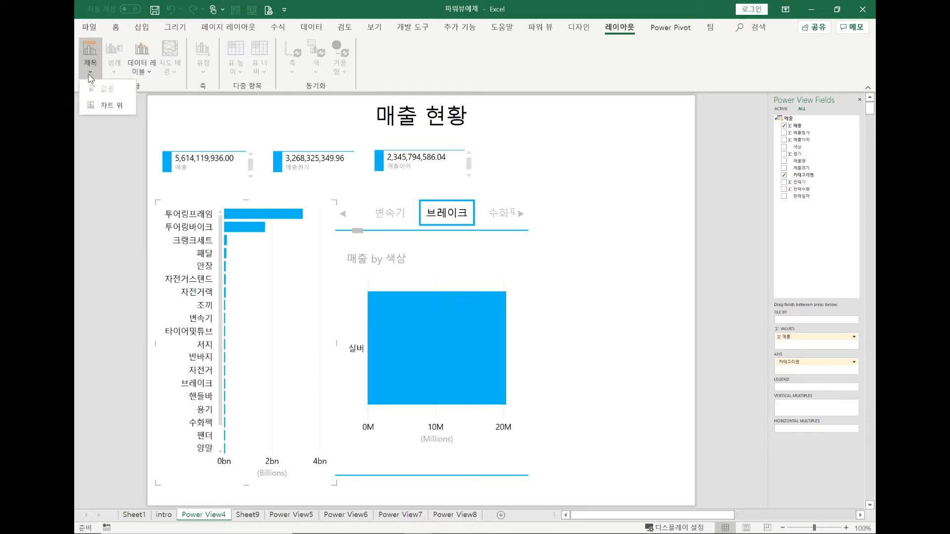
left_click(102, 108)
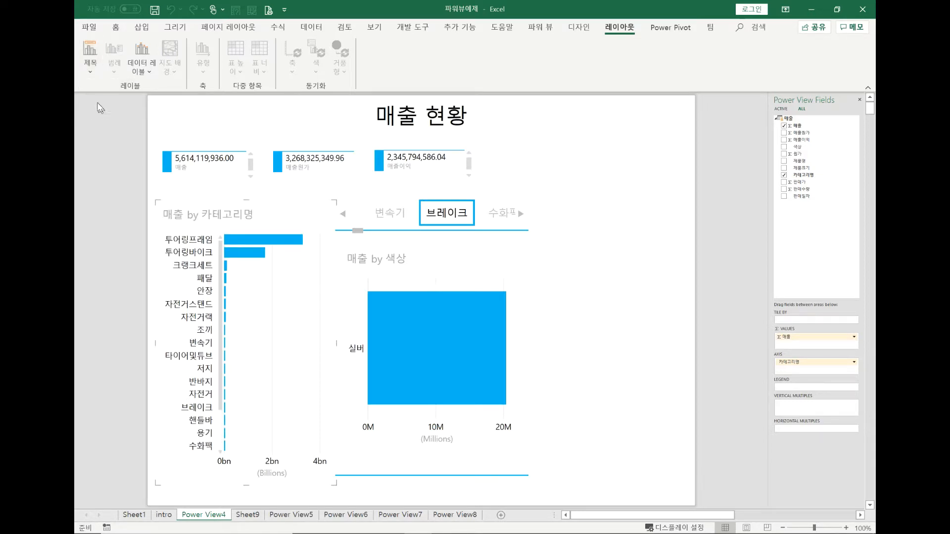
Examine which axis synchronization options the tiled 매출 by 색상 chart offers compared with the untiled category chart.
mouse_move(266, 292)
left_click(353, 307)
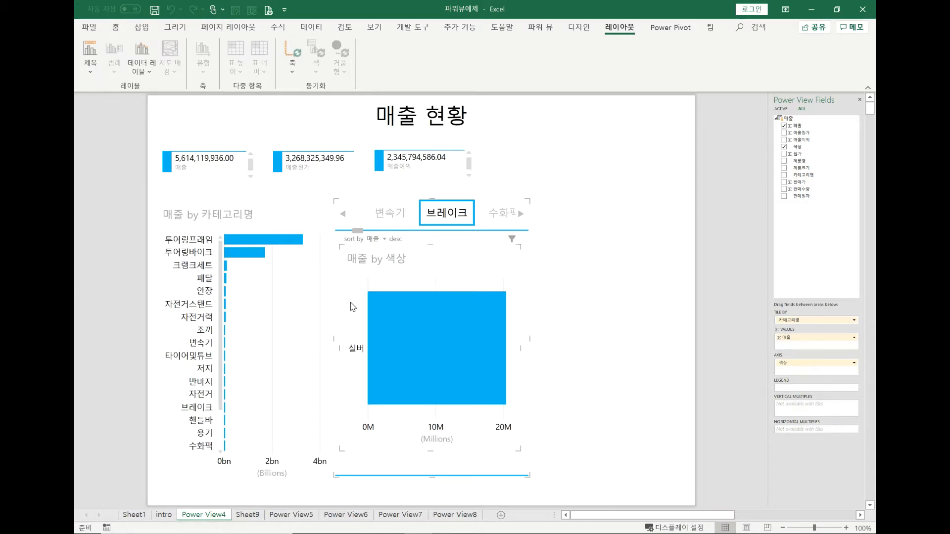
left_click(249, 307)
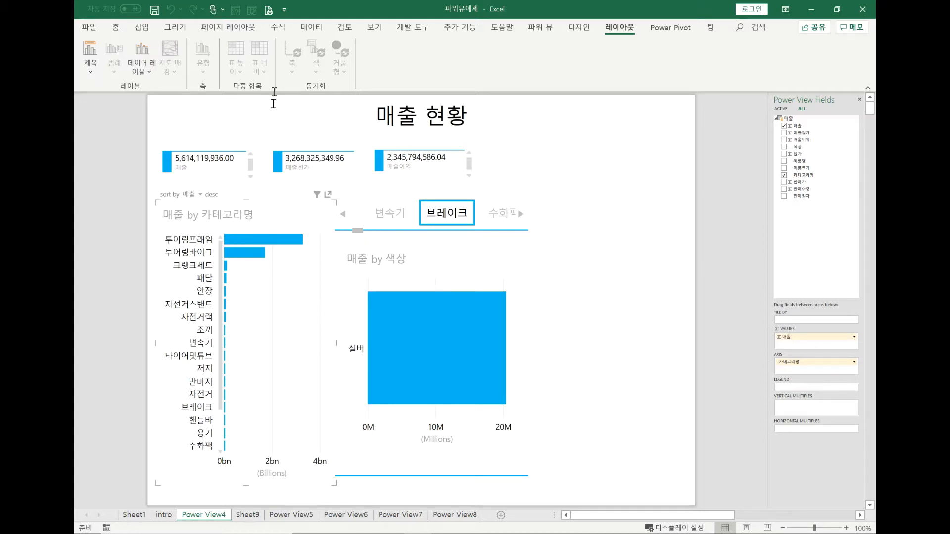
left_click(410, 452)
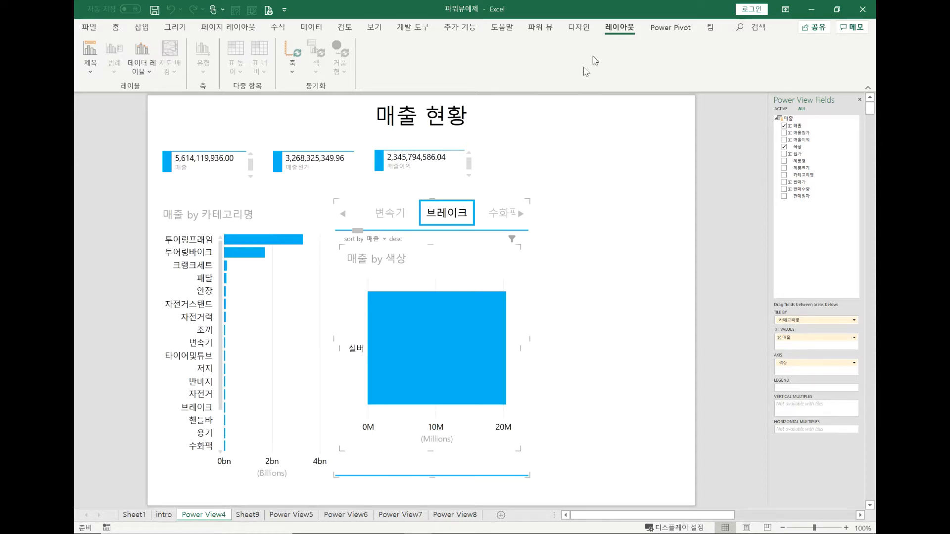
left_click(579, 27)
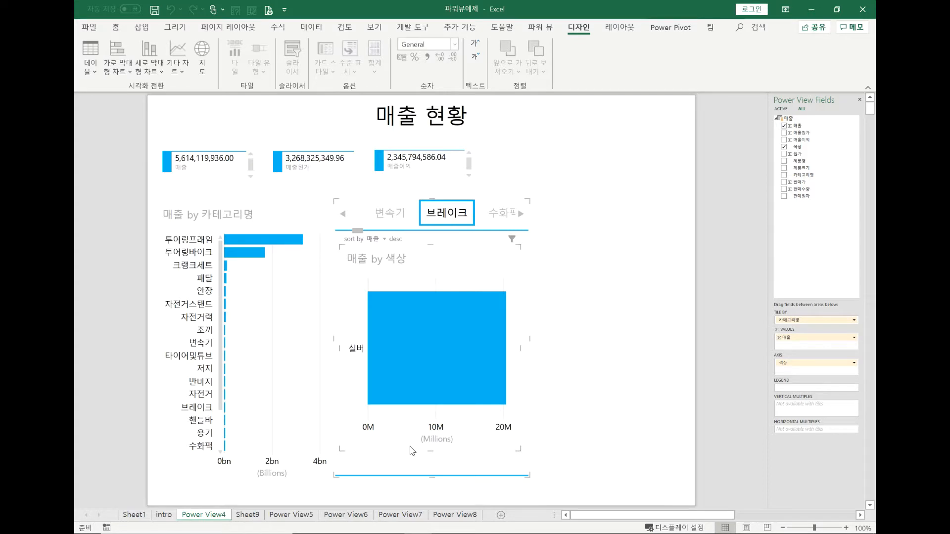
left_click(380, 178)
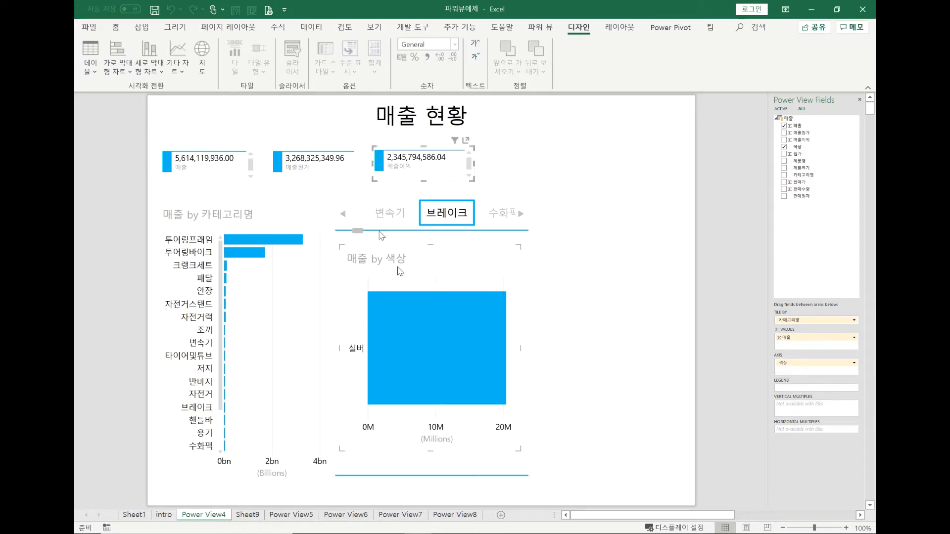
left_click(619, 27)
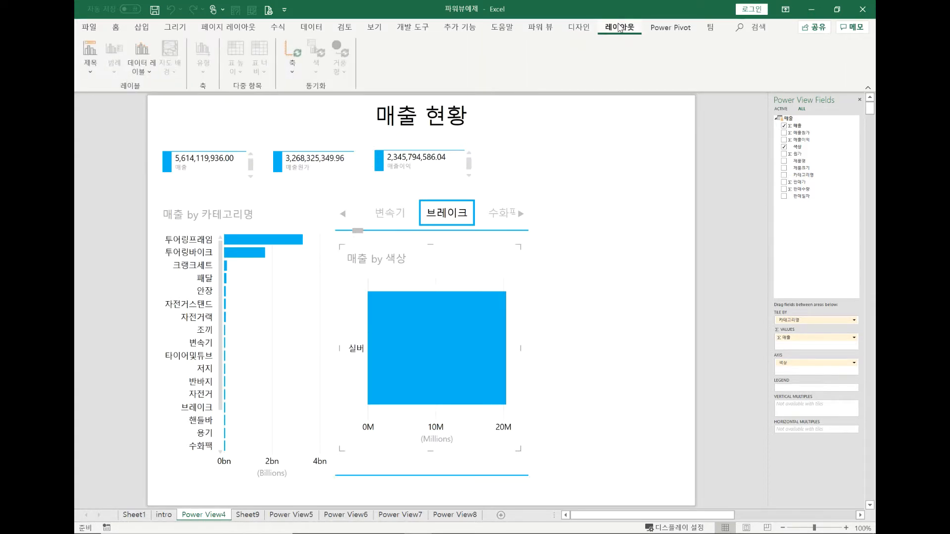
left_click(298, 73)
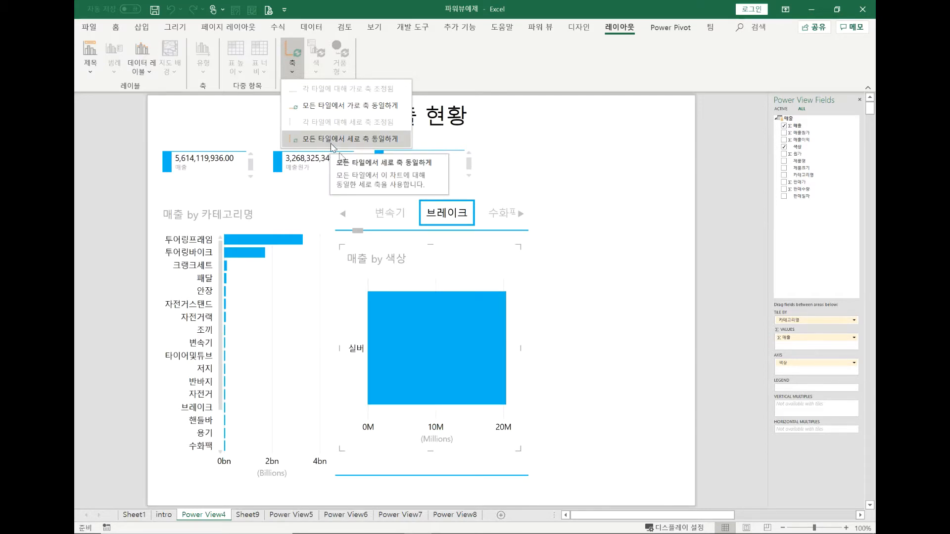
Go to the Power View5 sheet and examine the data label positions and axis types offered for the 매출 by 판매일자 line chart.
left_click(250, 518)
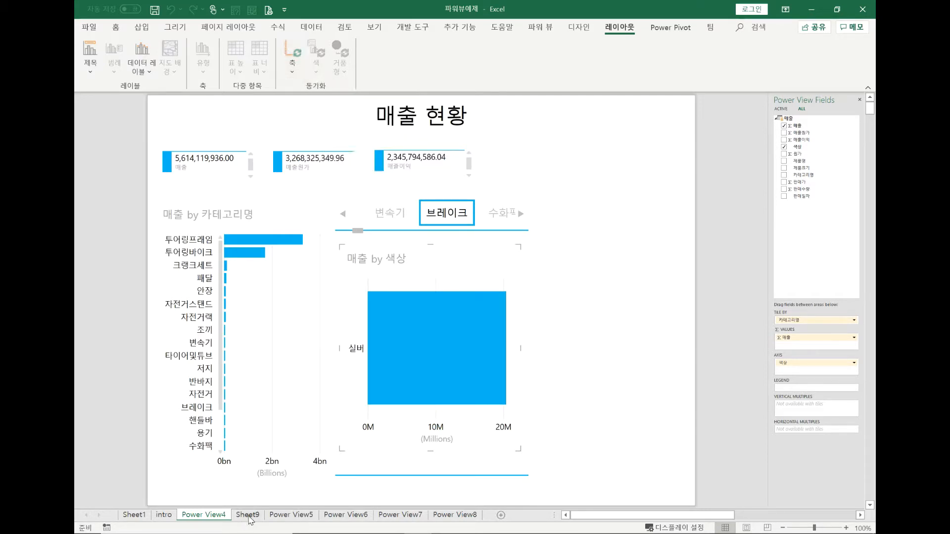
left_click(249, 516)
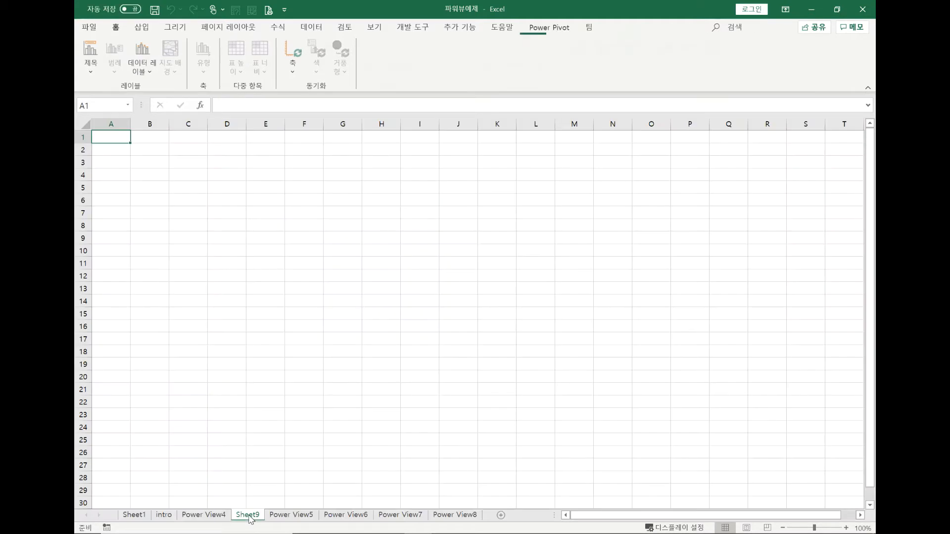
left_click(300, 516)
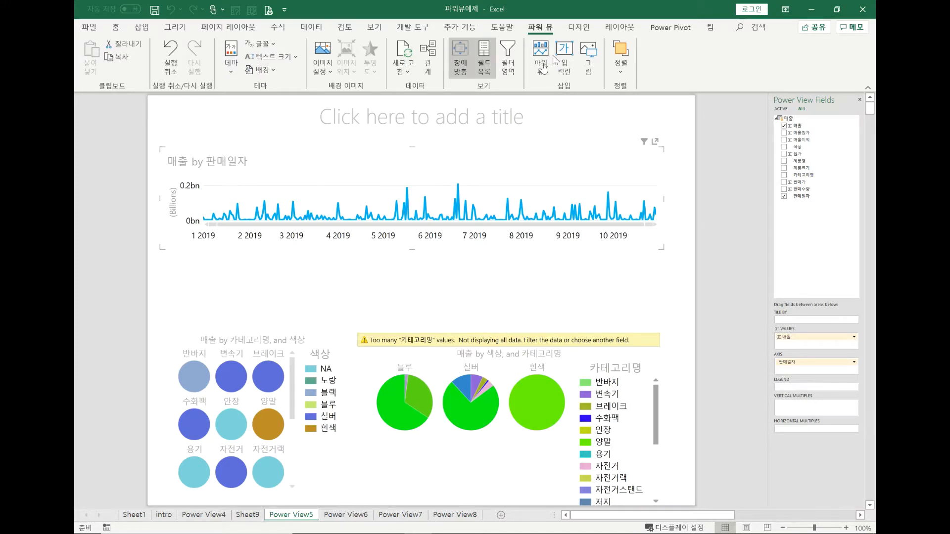
left_click(614, 31)
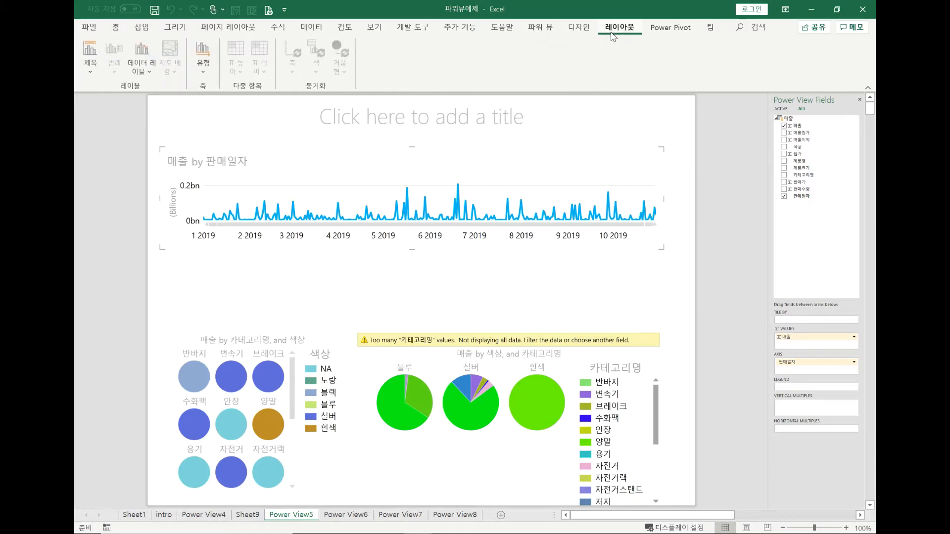
left_click(143, 77)
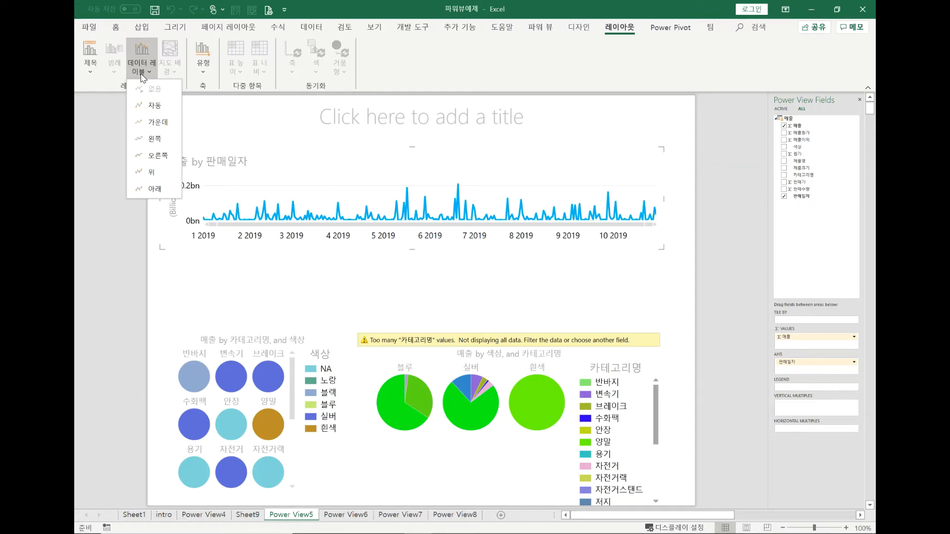
left_click(205, 69)
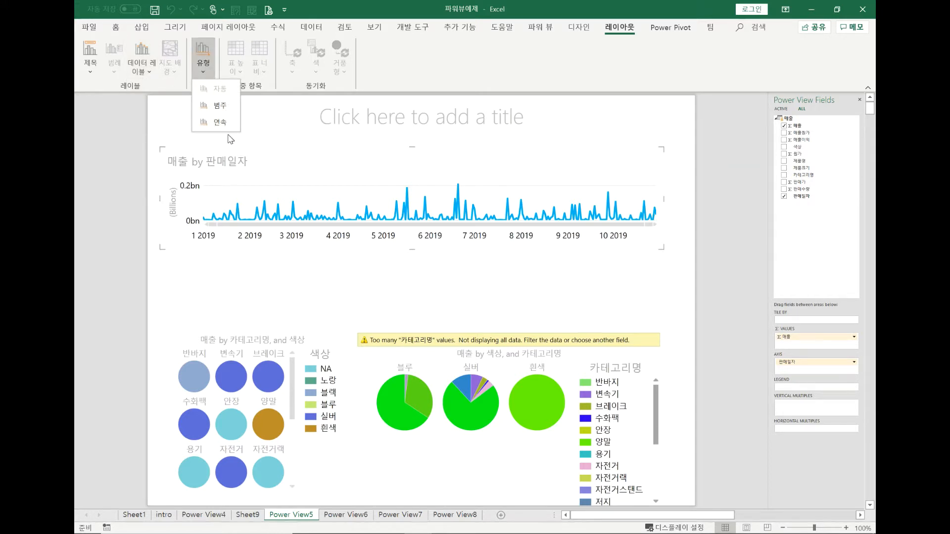
Set the pie chart multiples of 매출 by 카테고리명, and 색상 to a grid height of 3 and a grid width of 3.
left_click(263, 378)
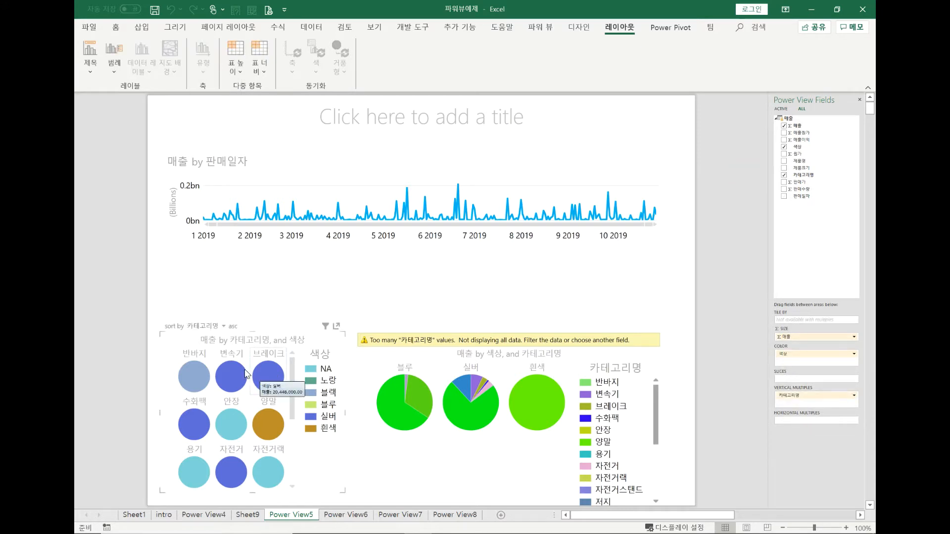
left_click(239, 71)
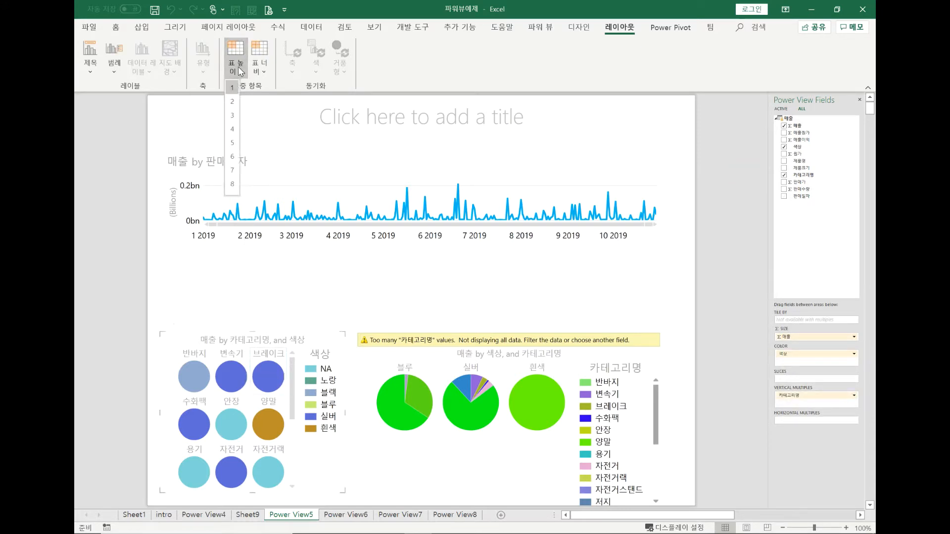
left_click(232, 112)
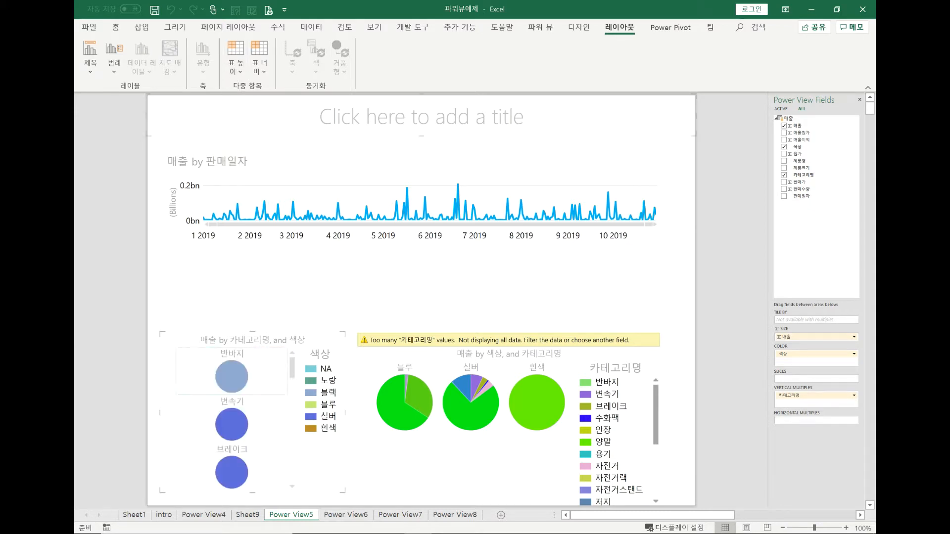
left_click(266, 69)
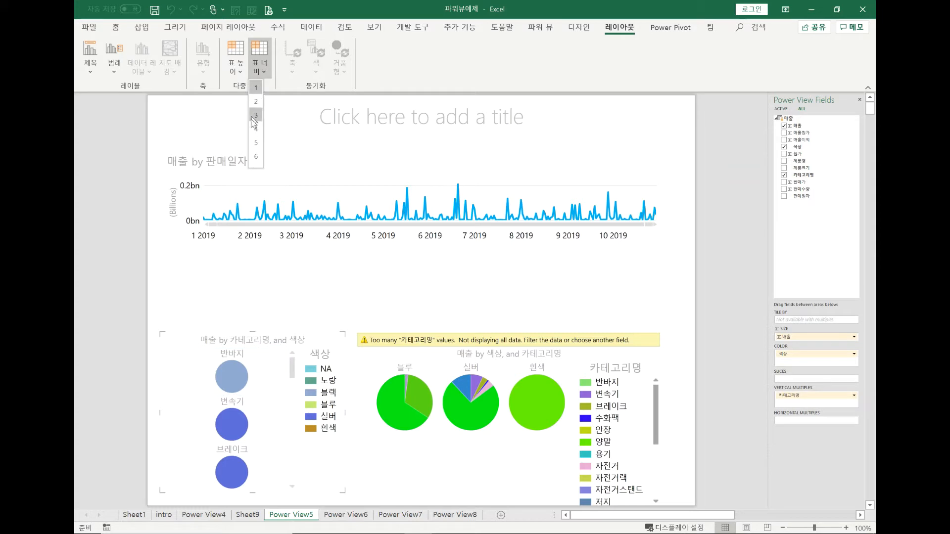
left_click(253, 116)
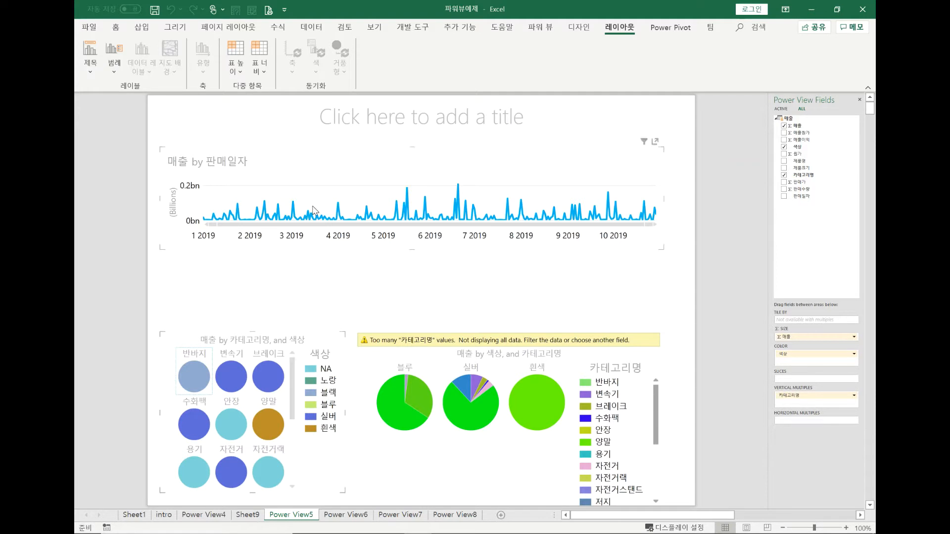
On the Power View6 sheet, make the tiled bubble chart's horizontal axis the same across all tiles.
left_click(356, 516)
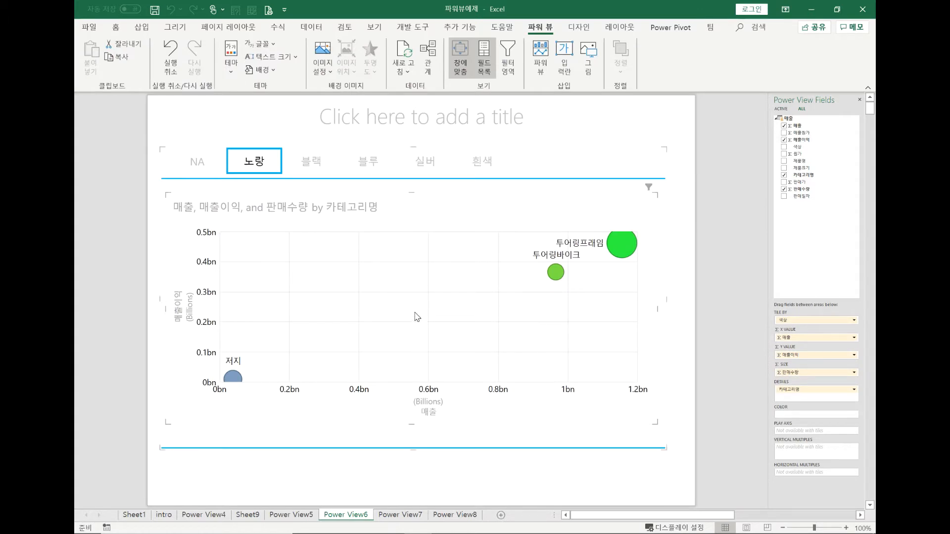
left_click(621, 27)
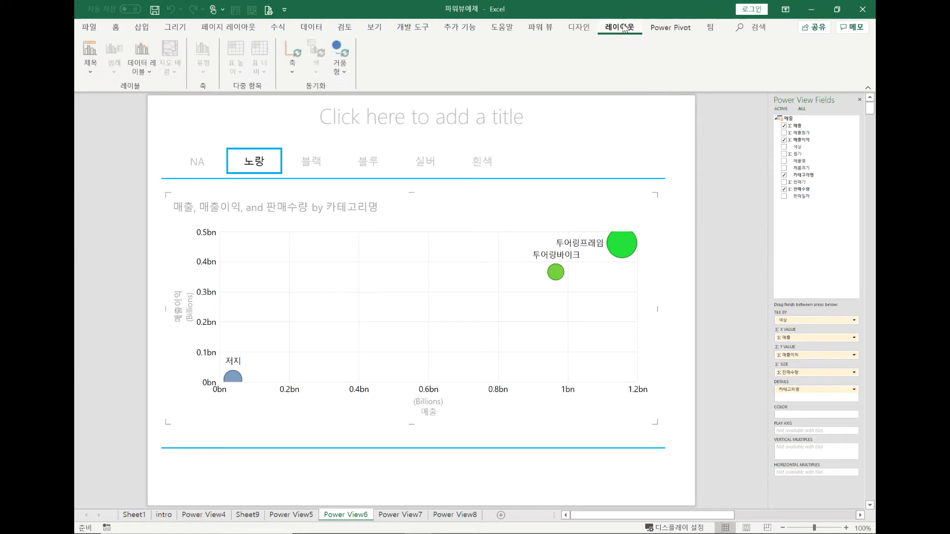
left_click(344, 72)
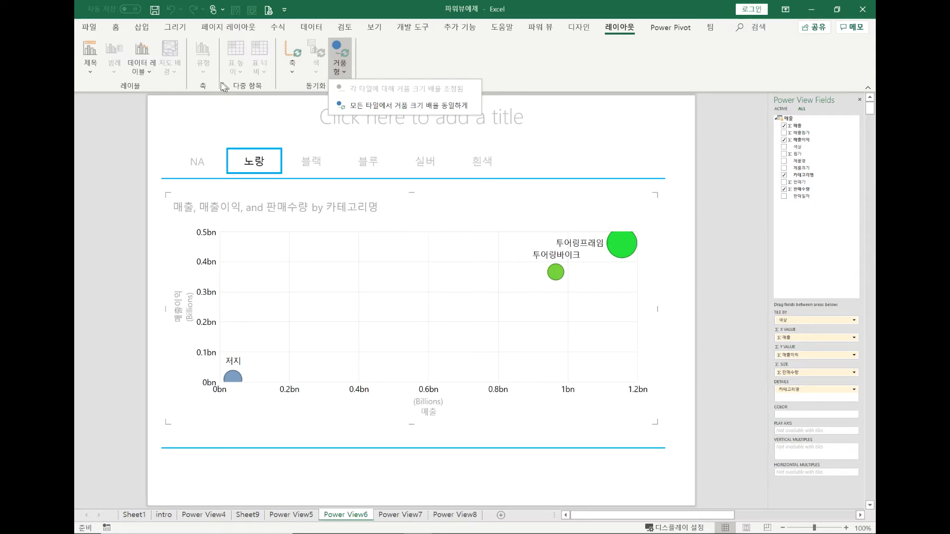
left_click(179, 78)
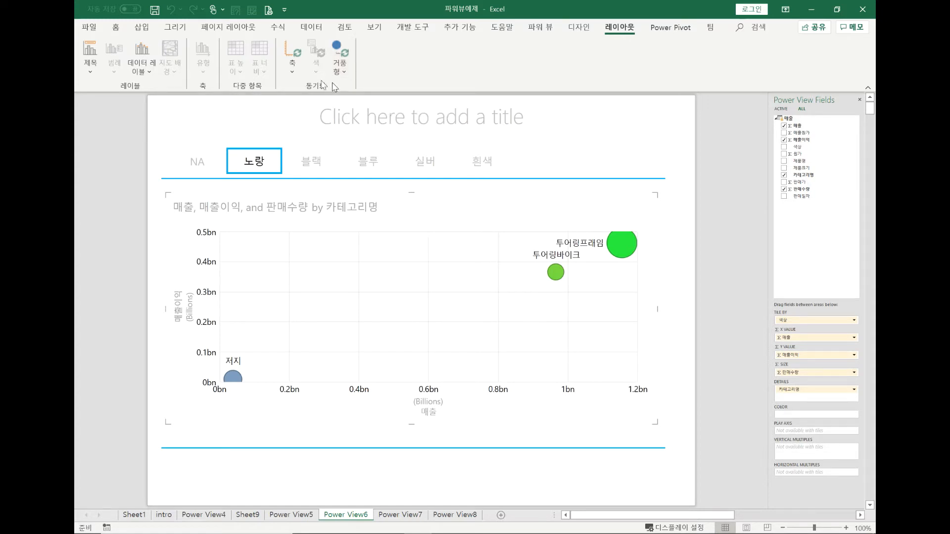
left_click(294, 75)
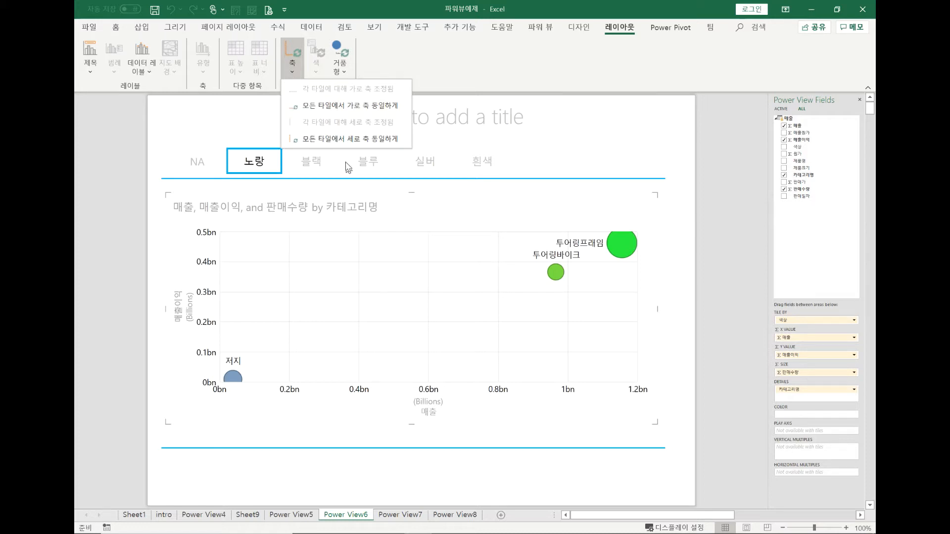
left_click(340, 115)
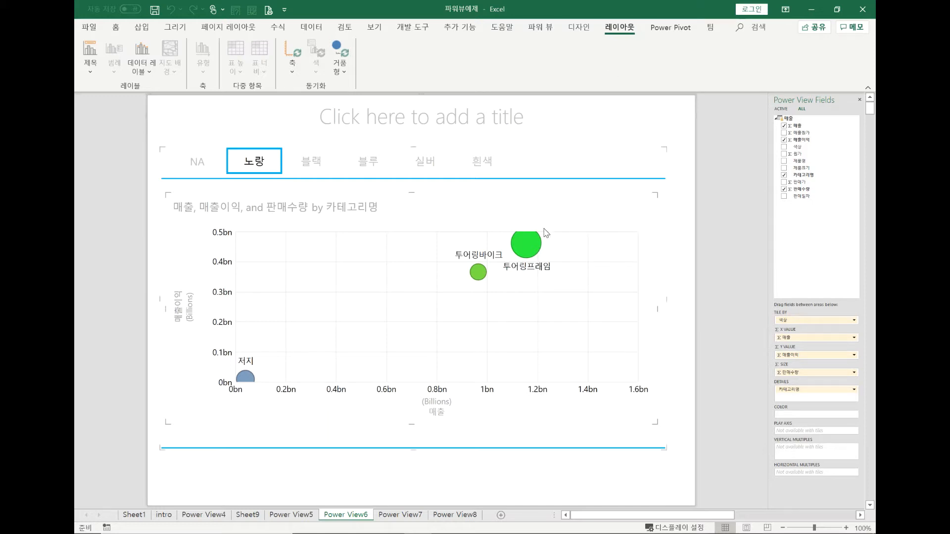
Examine the bubble size synchronization, data label and title options for the tiled bubble chart, plus the available design and Power View commands.
left_click(348, 78)
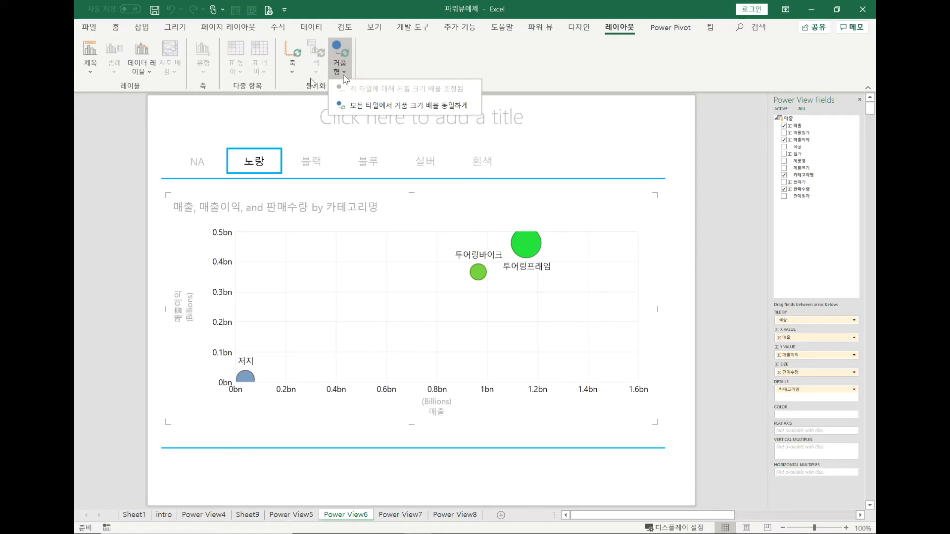
left_click(145, 73)
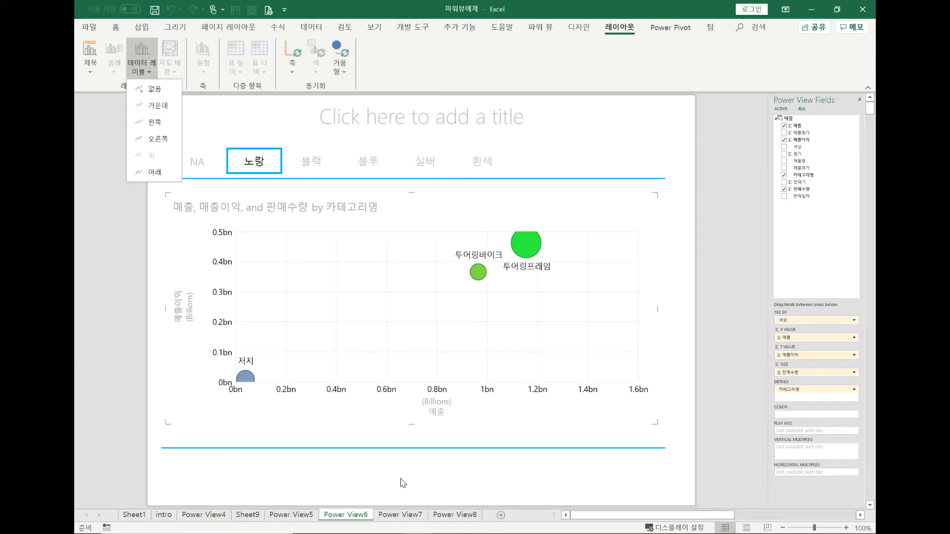
left_click(89, 73)
left_click(89, 73)
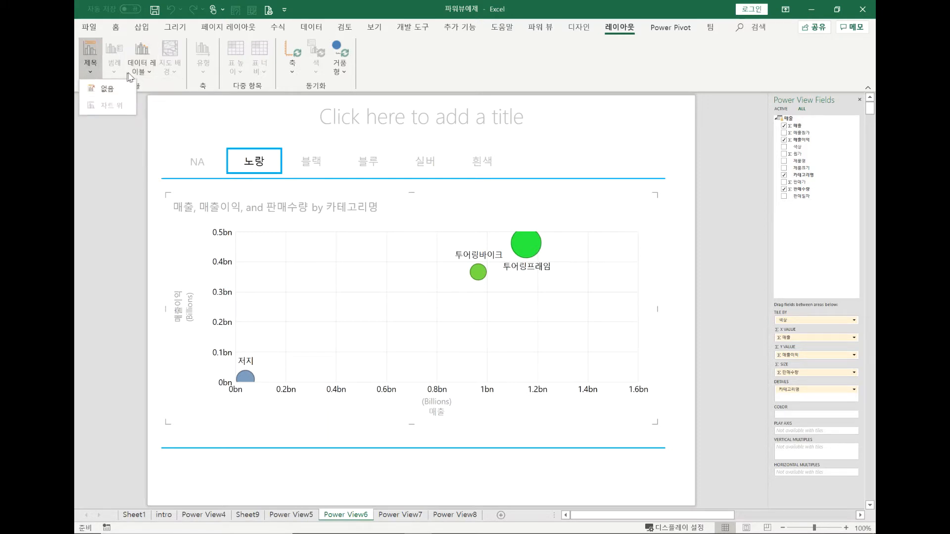
left_click(149, 74)
left_click(151, 74)
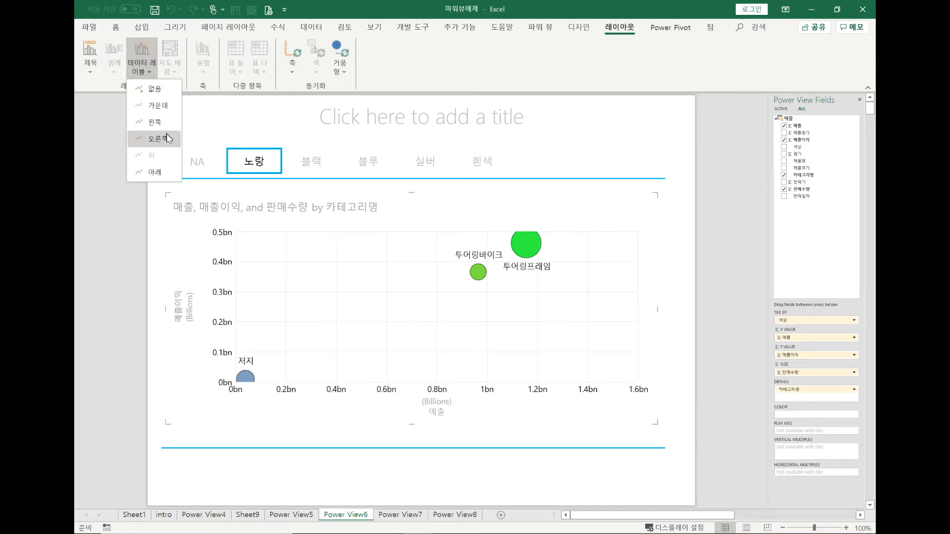
left_click(334, 482)
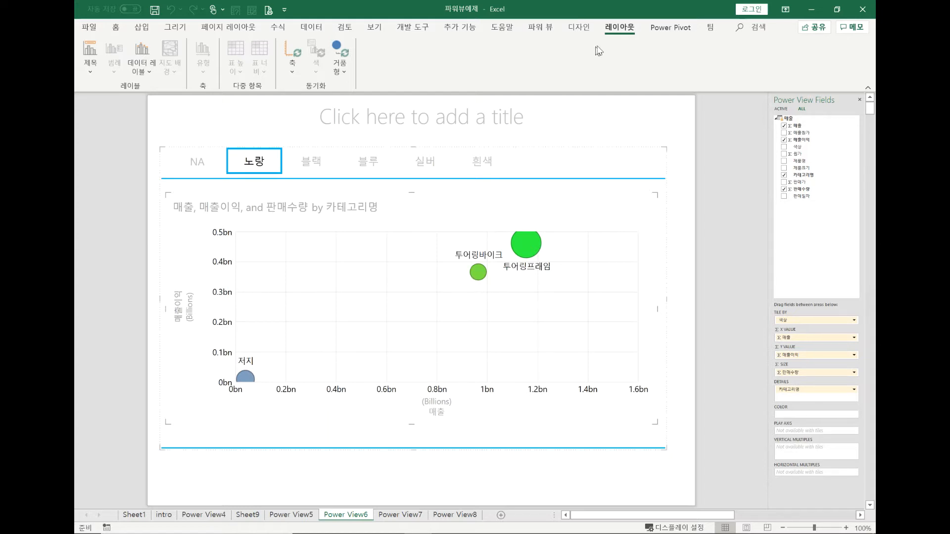
left_click(580, 28)
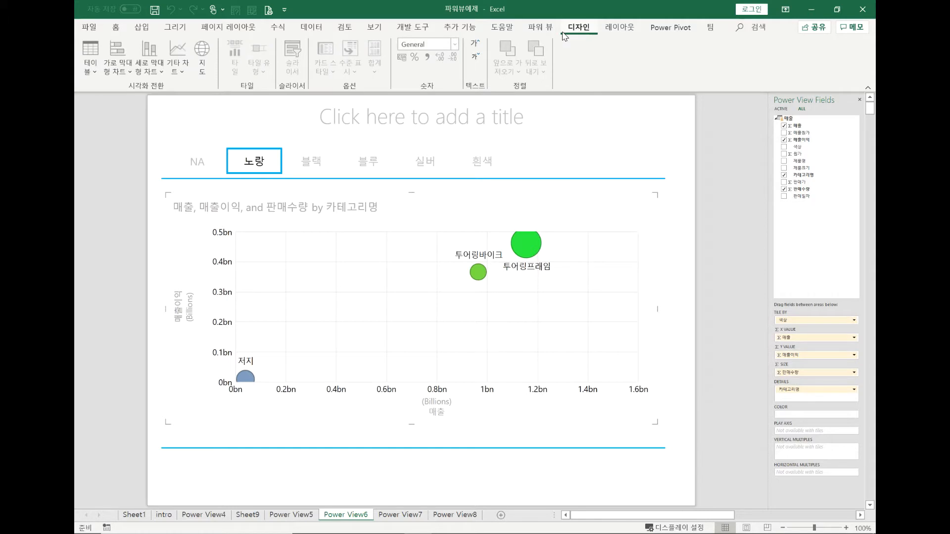
left_click(541, 27)
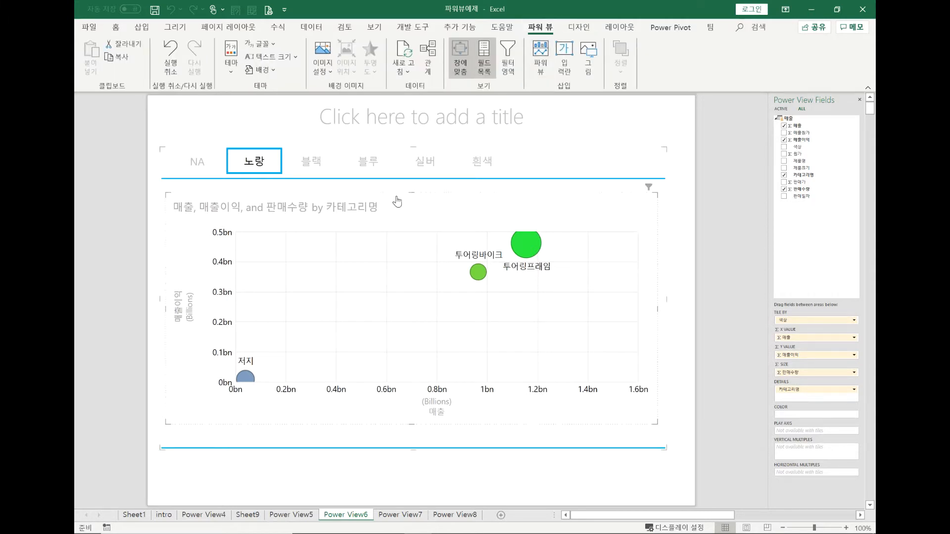
On the Power View4 sheet, remove the 카테고리명 tile field from the 매출 by 색상 chart.
left_click(280, 516)
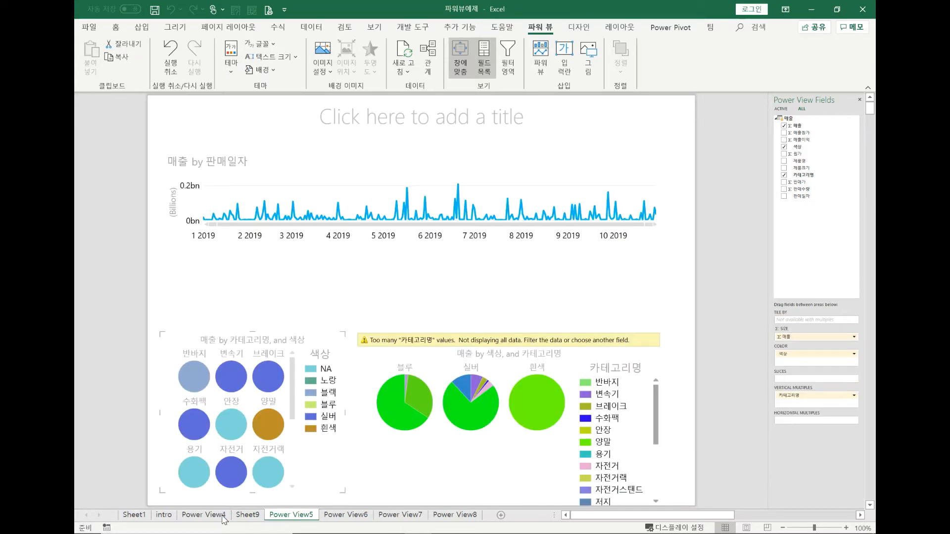
left_click(221, 515)
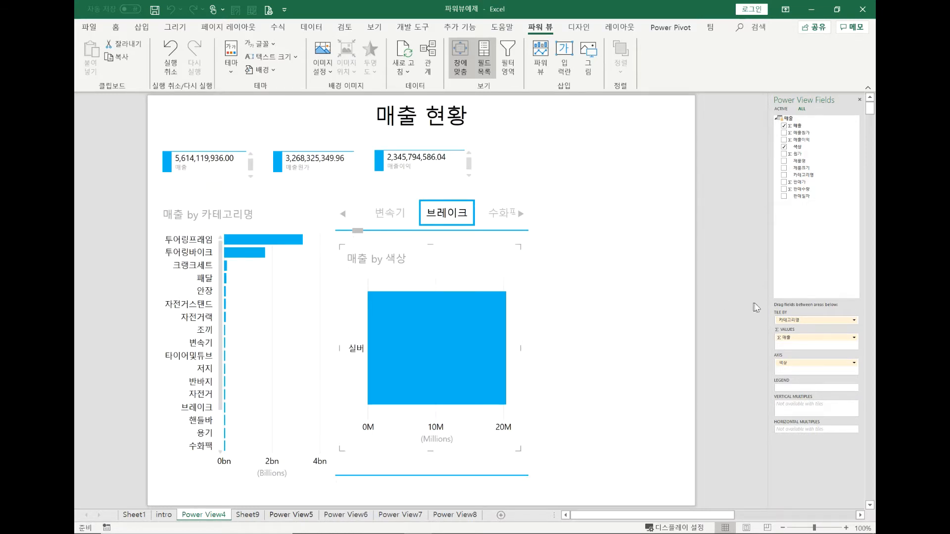
left_click_drag(802, 322, 812, 242)
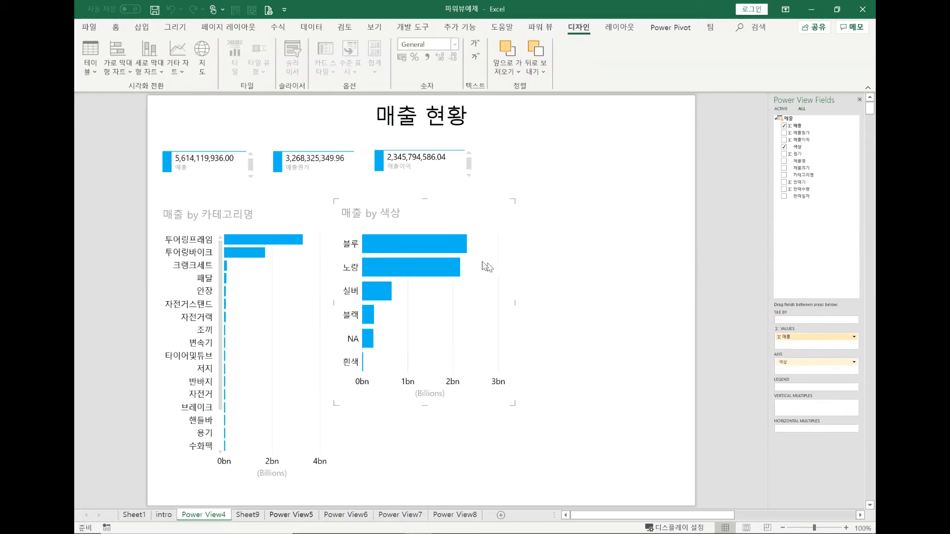
Convert the 매출 by 색상 bar chart to a column chart and widen it to nearly the report's edge.
left_click(151, 69)
left_click(163, 89)
left_click_drag(514, 403, 679, 374)
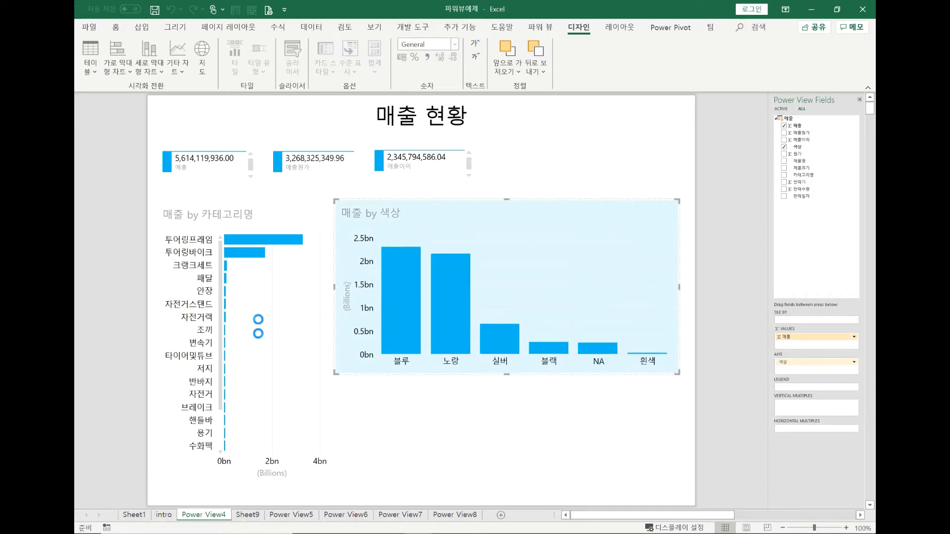
Highlight the report by the 투어링프레임 bar of the 매출 by 카테고리명 chart, then clear the highlight.
left_click(254, 242)
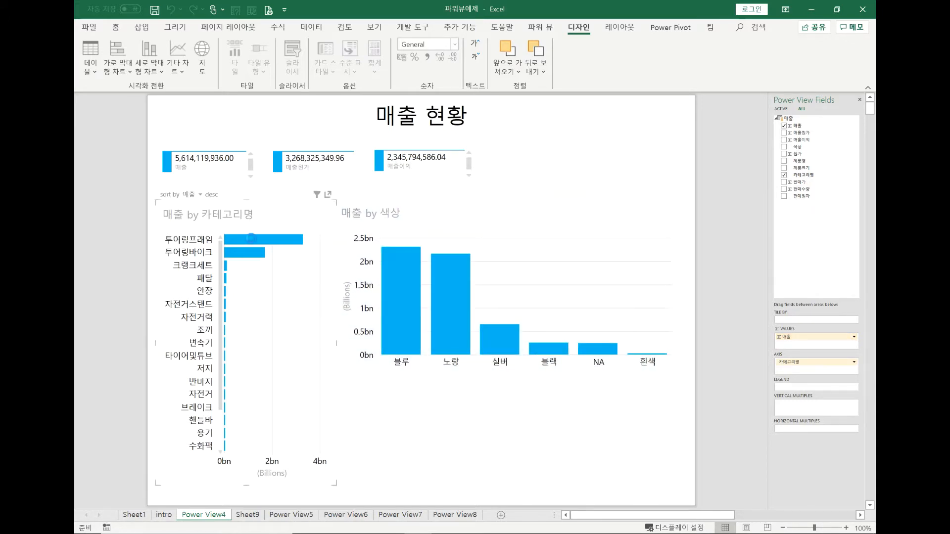
right_click(254, 244)
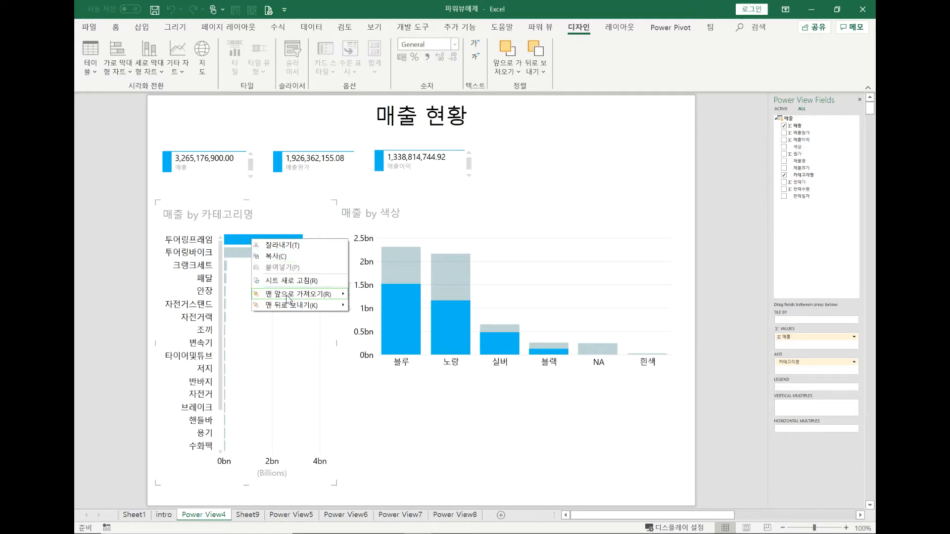
left_click(244, 239)
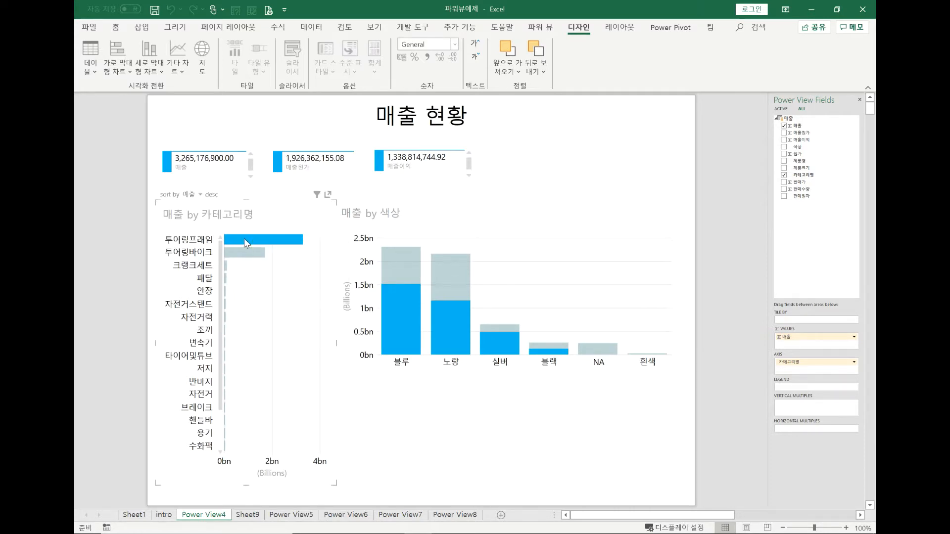
left_click(245, 238)
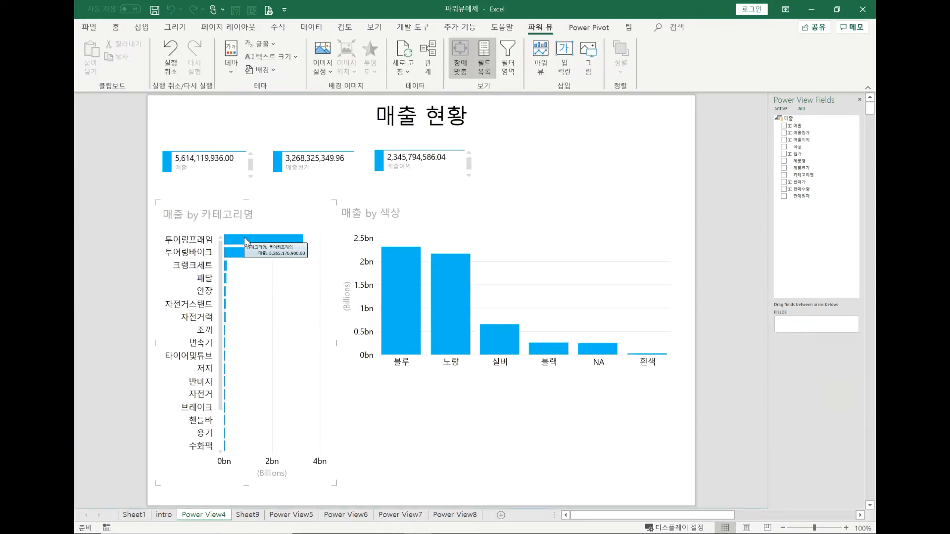
Apply the magenta theme, second in the theme gallery, to the Power View report.
left_click(230, 69)
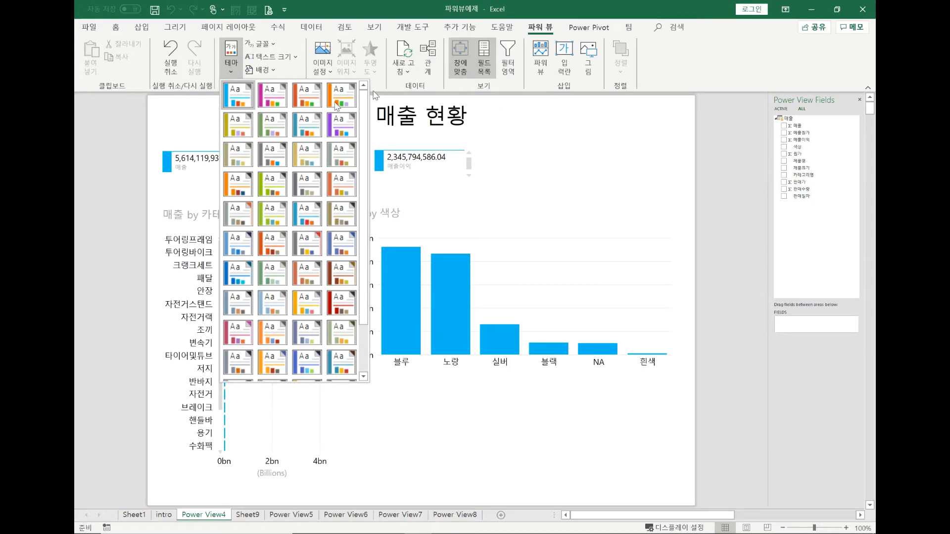
left_click(281, 101)
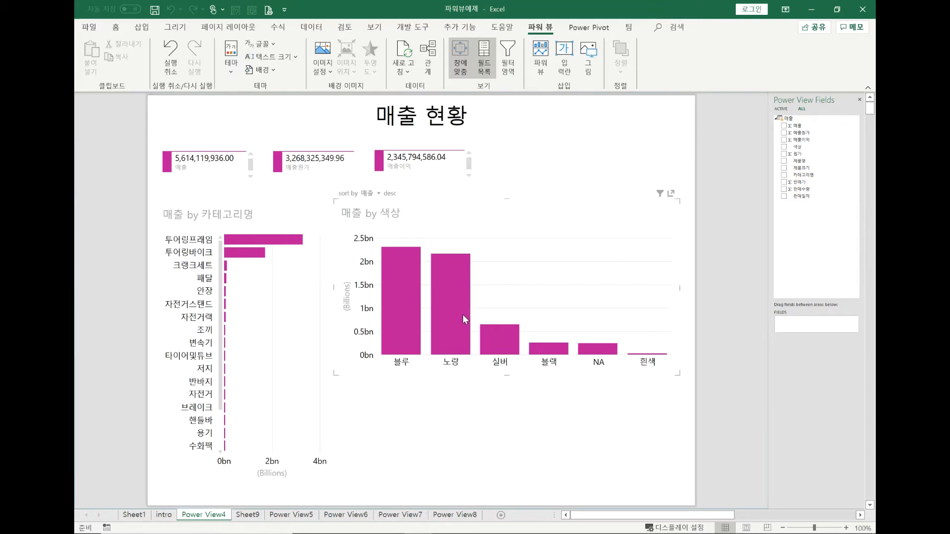
mouse_move(463, 316)
mouse_move(407, 253)
Browse the remaining report themes down to Waveform and check the theme colours on the Power View5 sheet.
left_click(231, 71)
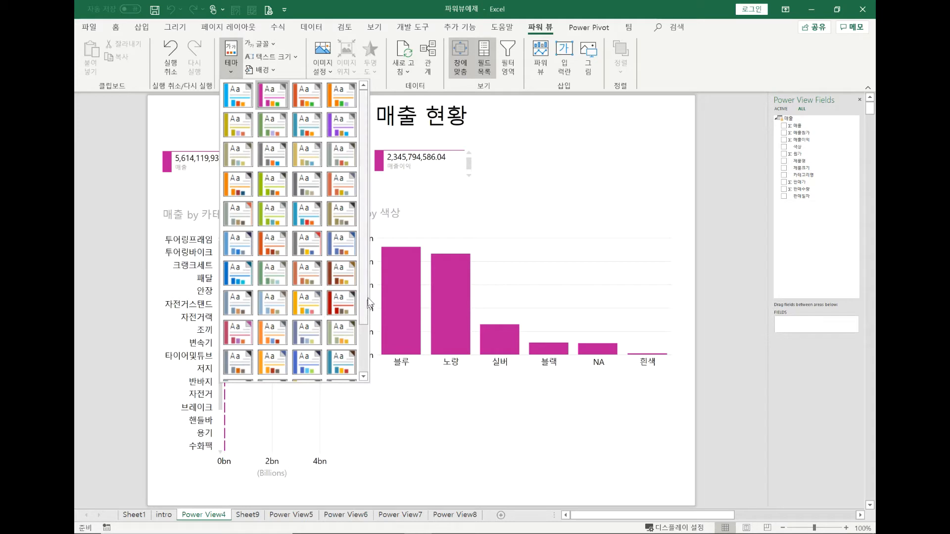
scroll(363, 275, "down", 2)
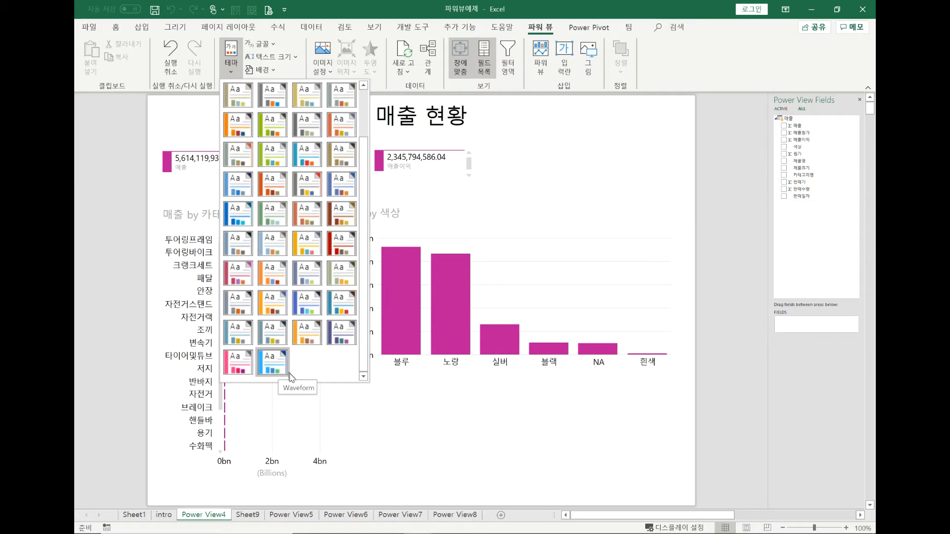
left_click(286, 519)
left_click(286, 519)
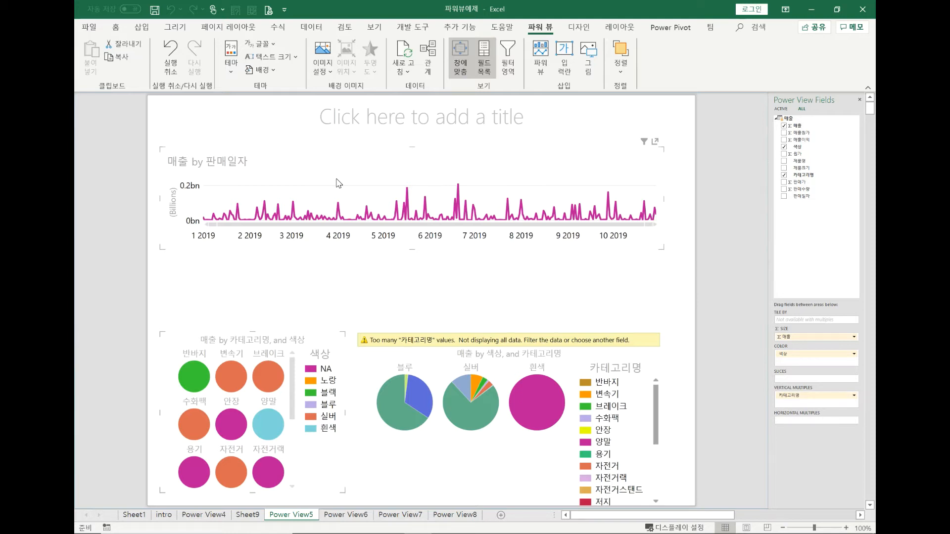
On the Power View8 sheet, insert a text box reading 매출분석.
left_click(473, 516)
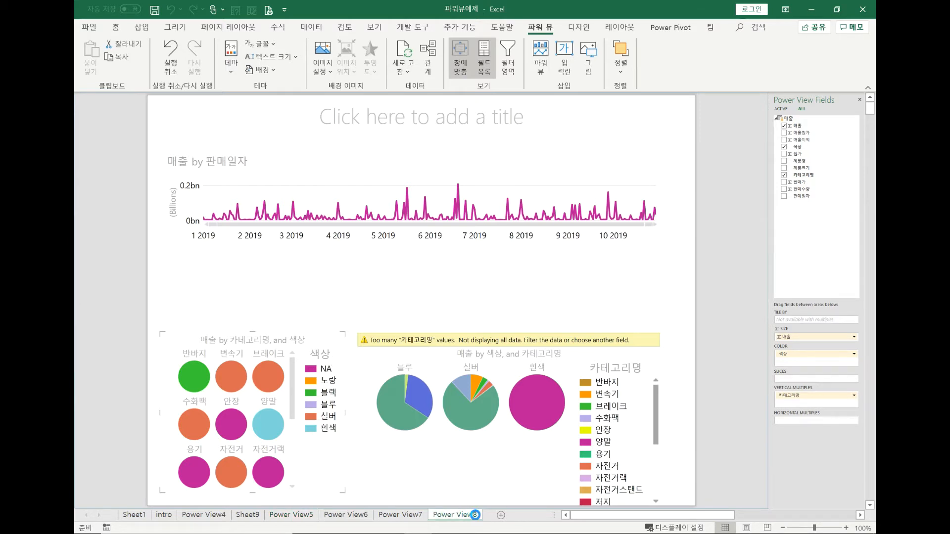
left_click(563, 68)
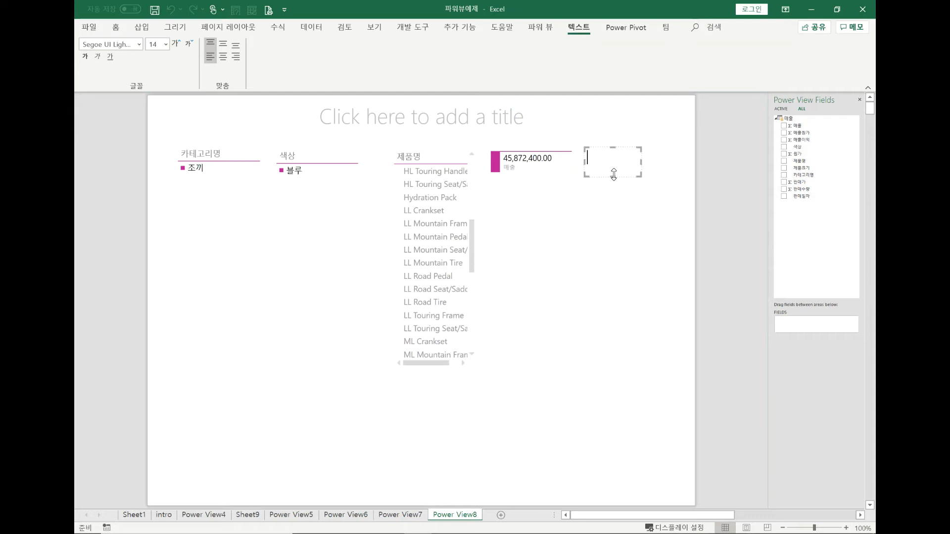
type("매출분석")
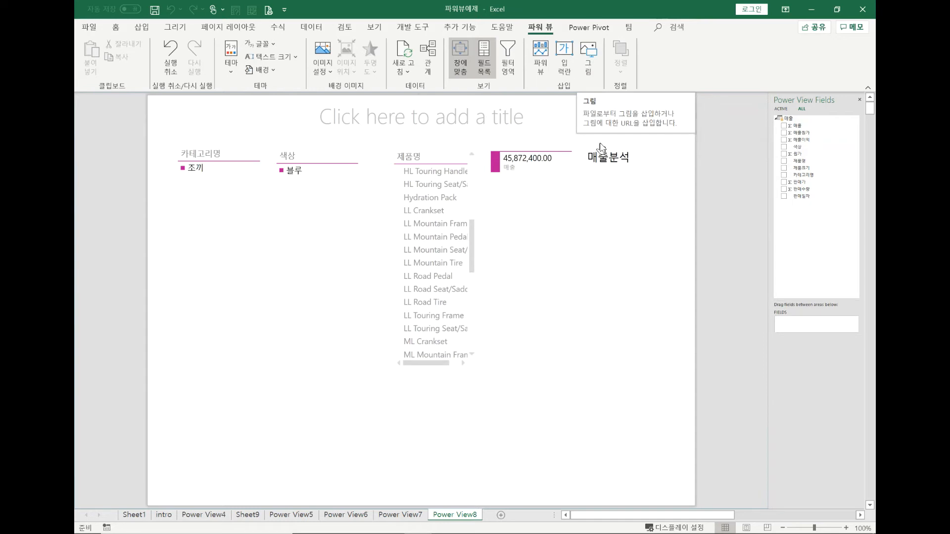
Examine which bring-to-front and send-to-back ordering options the 매출분석 text box offers.
right_click(605, 157)
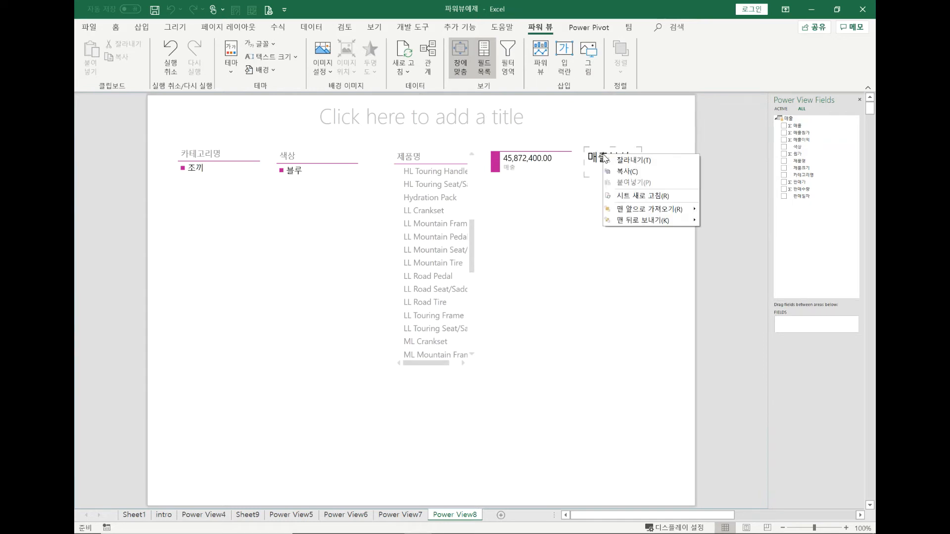
mouse_move(640, 214)
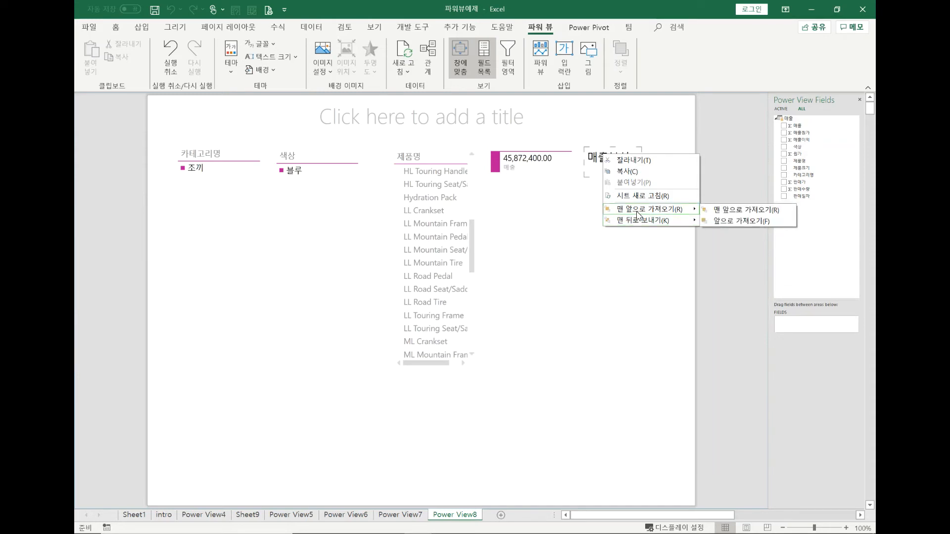
left_click(619, 286)
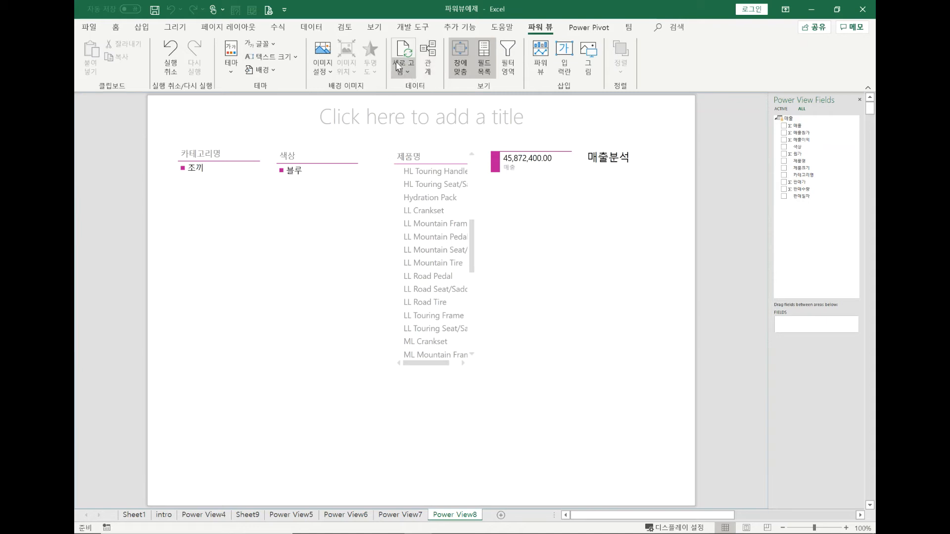
Check the workbook's table relationships, then go to the Sheet1 sales table and show the Power Pivot commands.
left_click(428, 74)
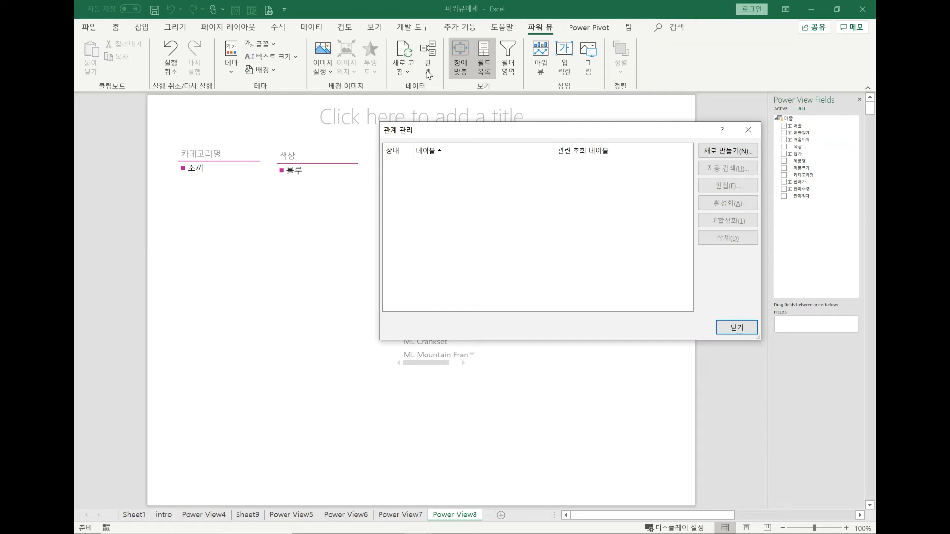
left_click(733, 327)
left_click(134, 515)
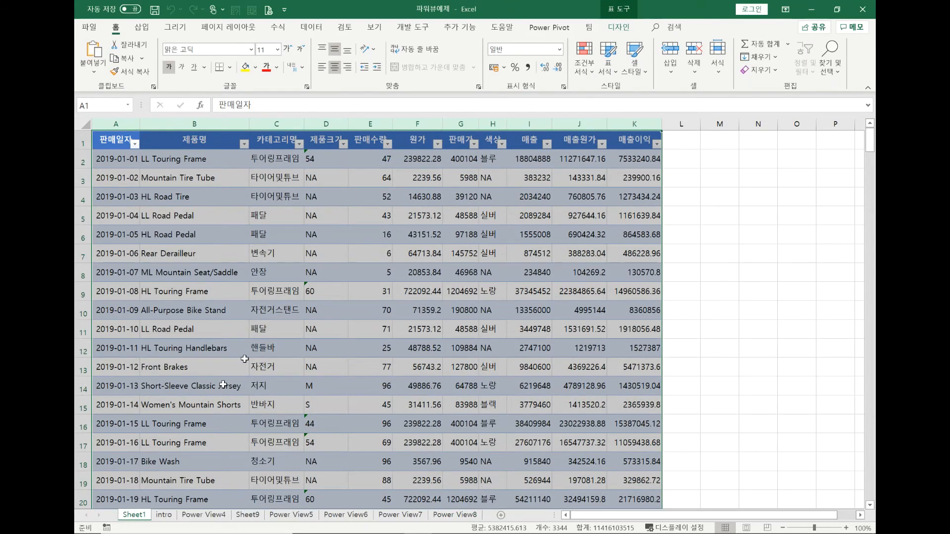
left_click(531, 30)
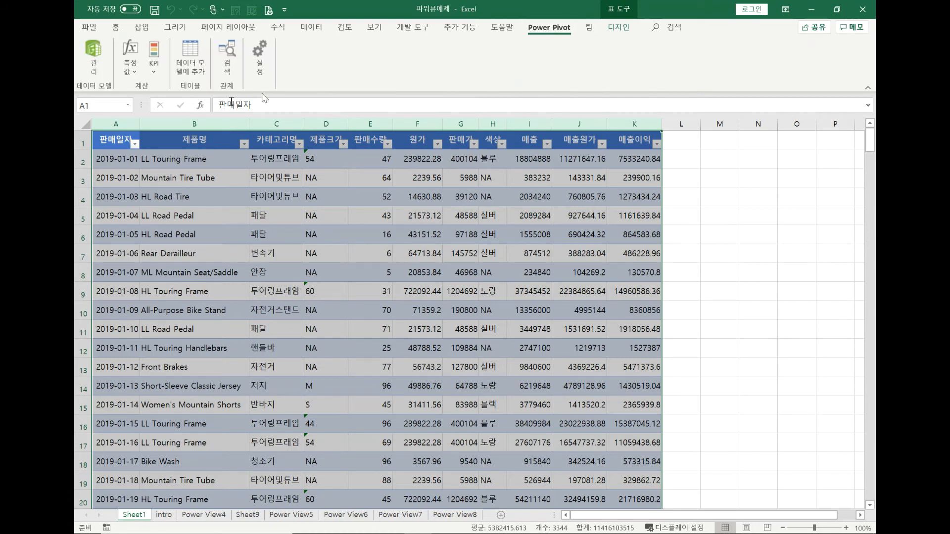